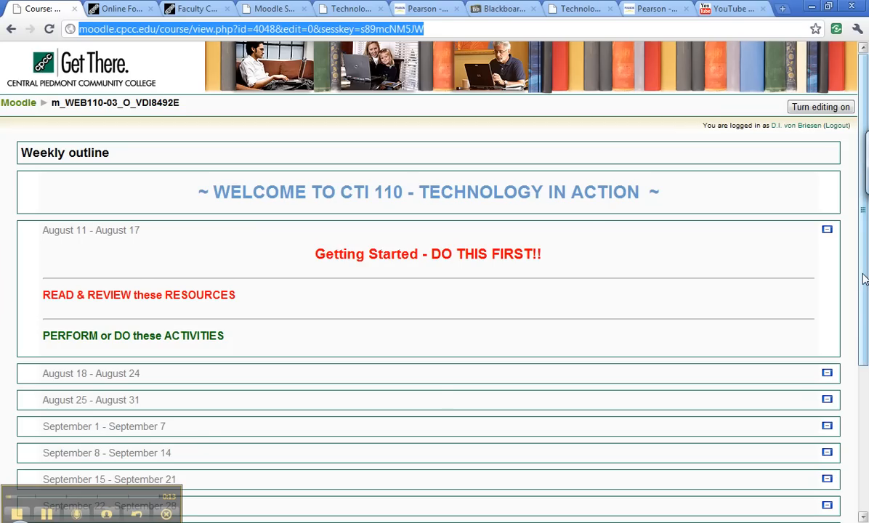
# Look over the weekly outline and its welcome heading, and turn on editing for the course page.
pyautogui.moveTo(865, 280); pyautogui.dragTo(849, 441)
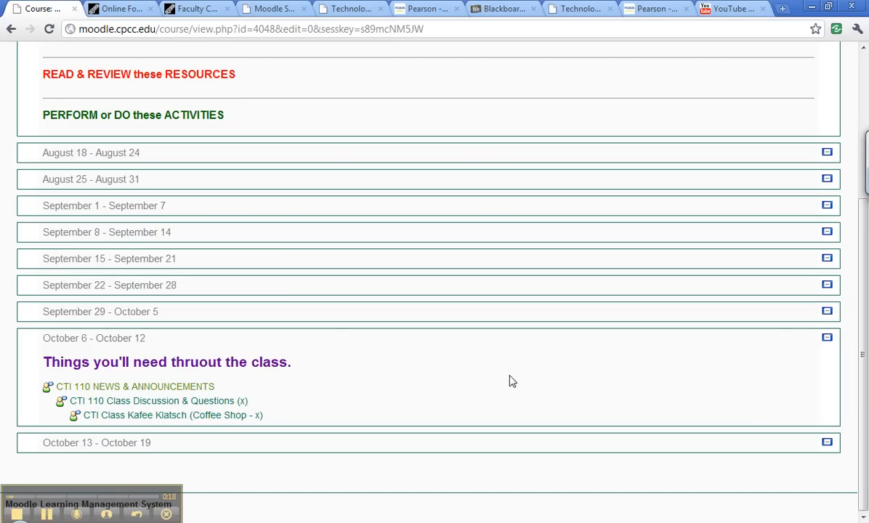
pyautogui.scroll(3, 560, 377)
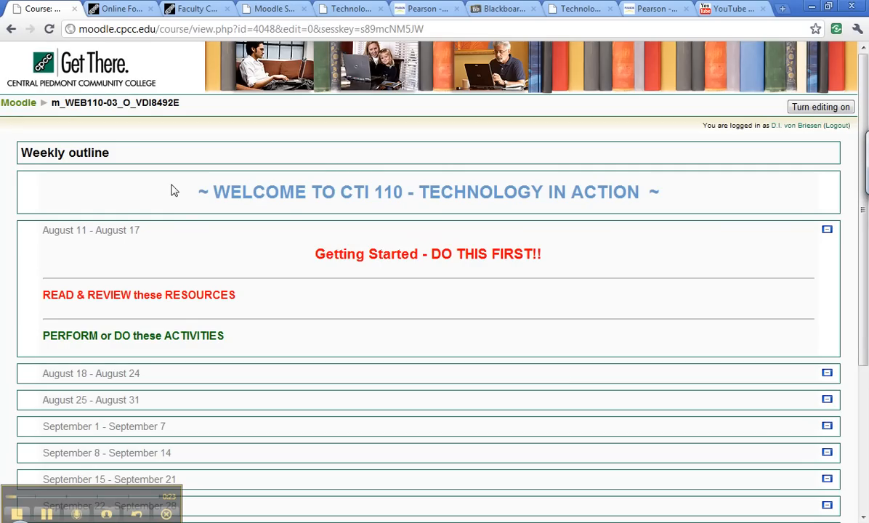
pyautogui.moveTo(171, 191); pyautogui.dragTo(682, 217)
pyautogui.hotkey('ctrl', 'c')
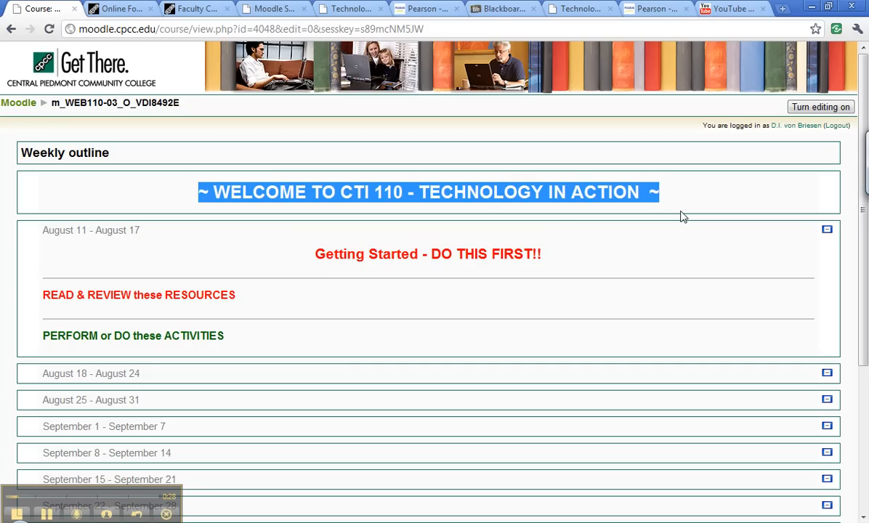
pyautogui.click(820, 107)
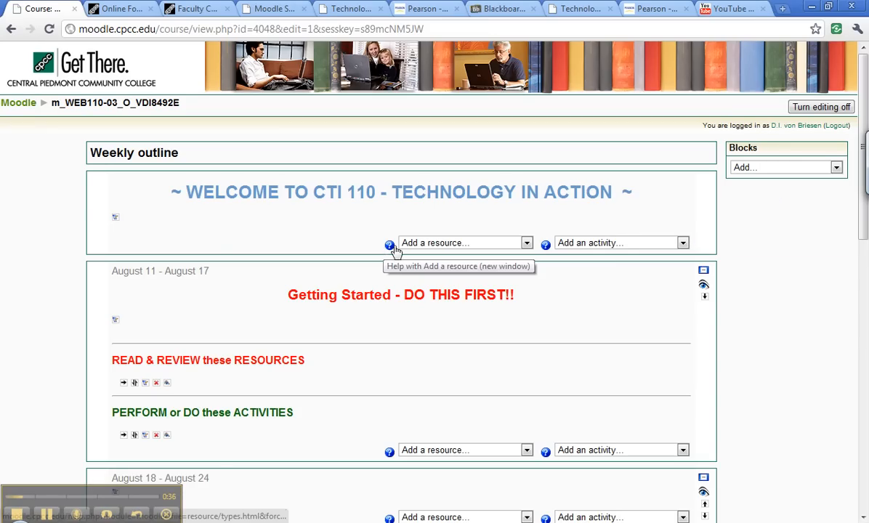
# Add lines of placeholder text such as "asdfasdfasd" below the welcome heading in the week 0 summary and save it.
pyautogui.click(114, 218)
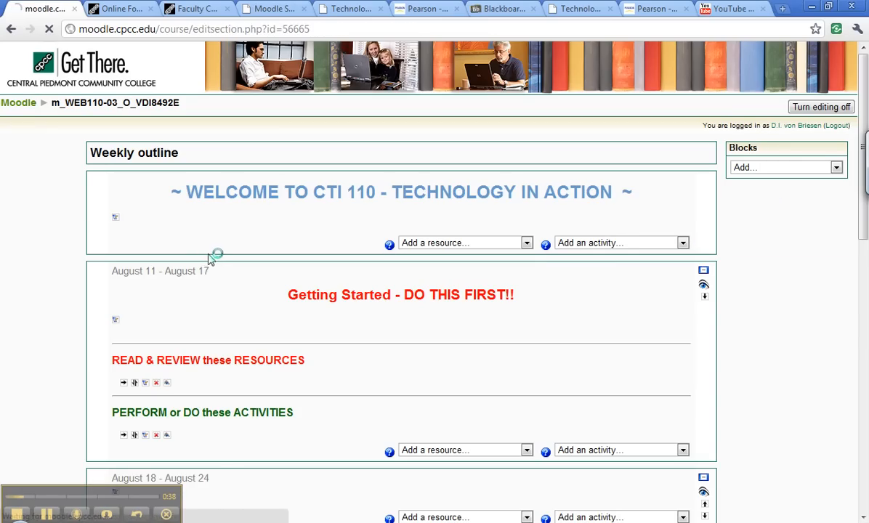
pyautogui.click(542, 319)
pyautogui.click(596, 294)
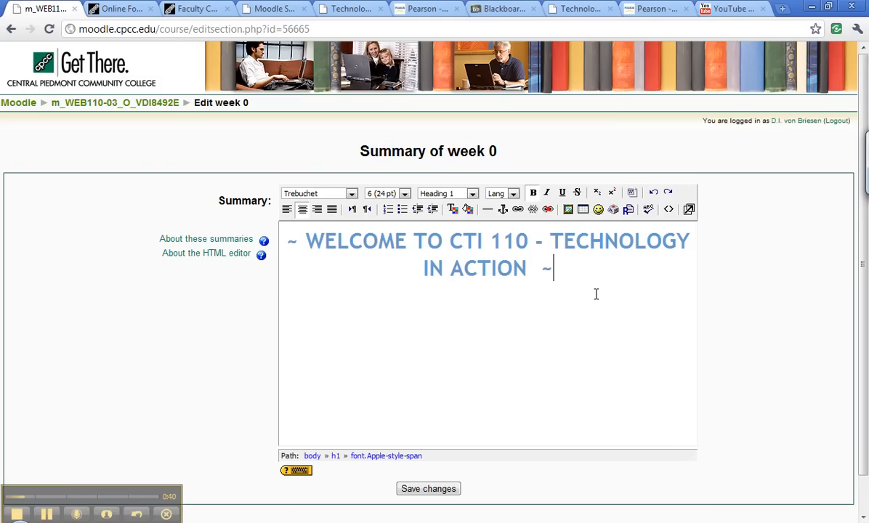
pyautogui.press('Return')
pyautogui.write('asdfasdfasd')
pyautogui.press('Return')
pyautogui.write('asdf asdf as df asdf as df as dfas df asd f')
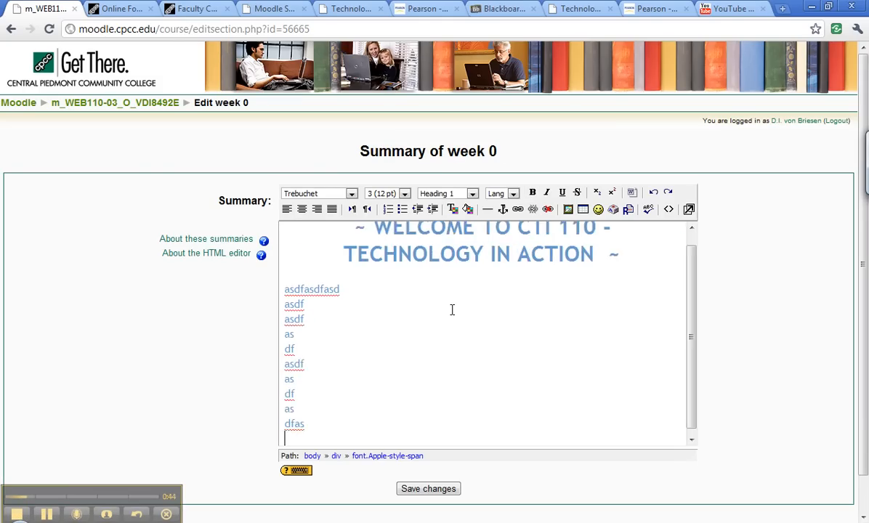
pyautogui.press('Return')
pyautogui.write('asdf')
pyautogui.press('Return')
pyautogui.write('sdf')
pyautogui.write('sa')
pyautogui.press('Return')
pyautogui.write('fs')
pyautogui.press('Return')
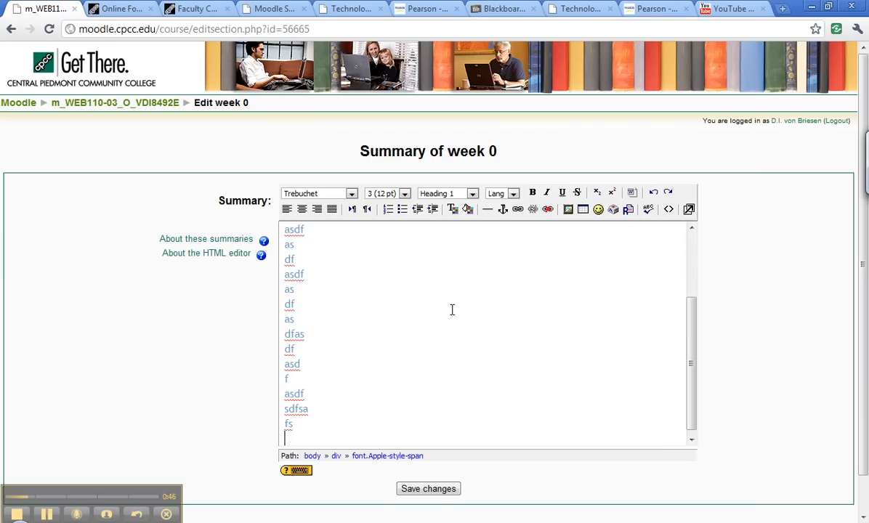
pyautogui.click(445, 488)
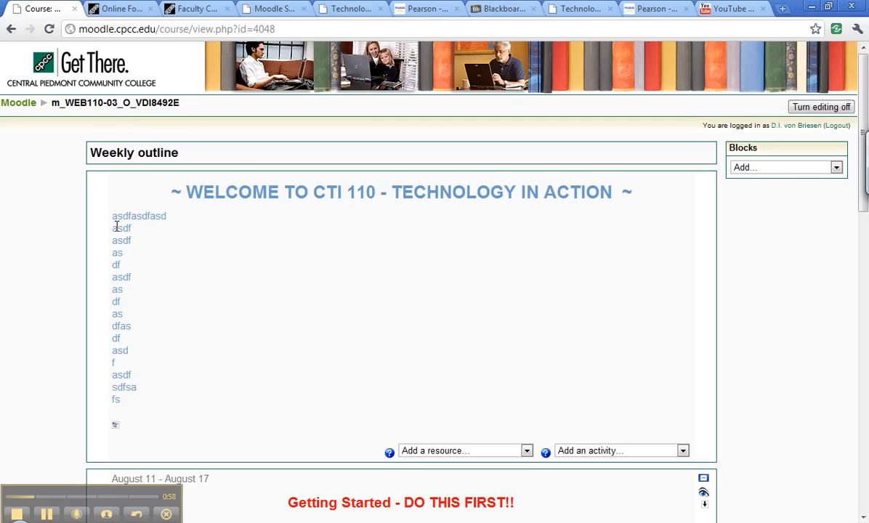
# Examine the welcome section with its placeholder text and the course name in the breadcrumb.
pyautogui.scroll(-3, 489, 290)
pyautogui.scroll(3, 489, 291)
pyautogui.moveTo(162, 193); pyautogui.dragTo(617, 198)
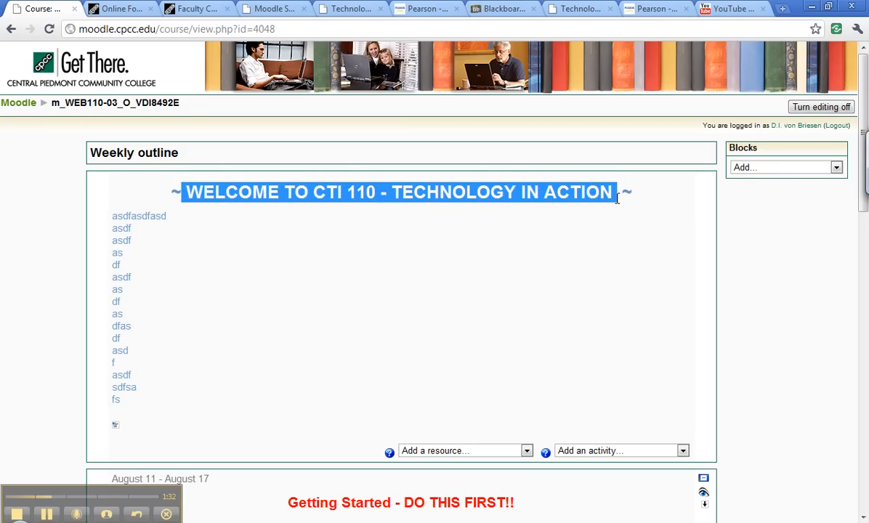
pyautogui.moveTo(184, 107); pyautogui.dragTo(50, 106)
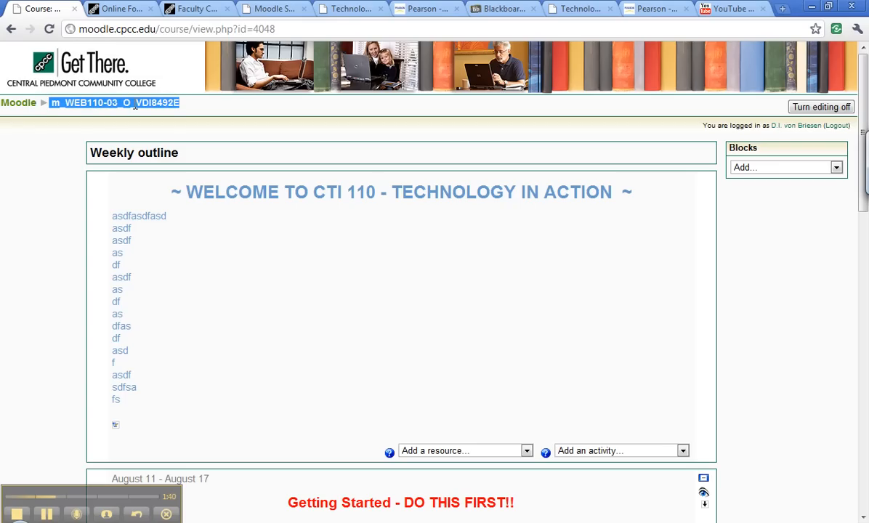
pyautogui.click(96, 111)
pyautogui.moveTo(64, 103); pyautogui.dragTo(117, 103)
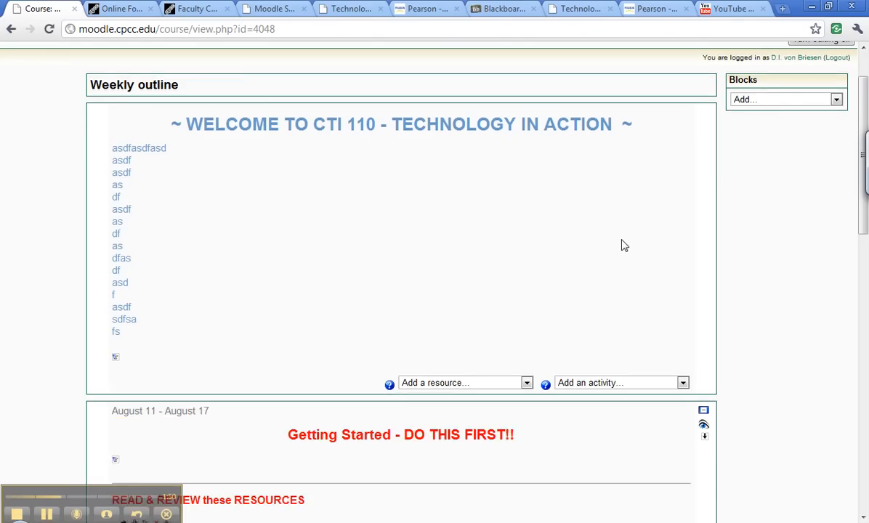
pyautogui.moveTo(153, 188); pyautogui.dragTo(653, 450)
# Show only the August 11 - August 17 week and return to displaying all weeks.
pyautogui.scroll(-3, 787, 407)
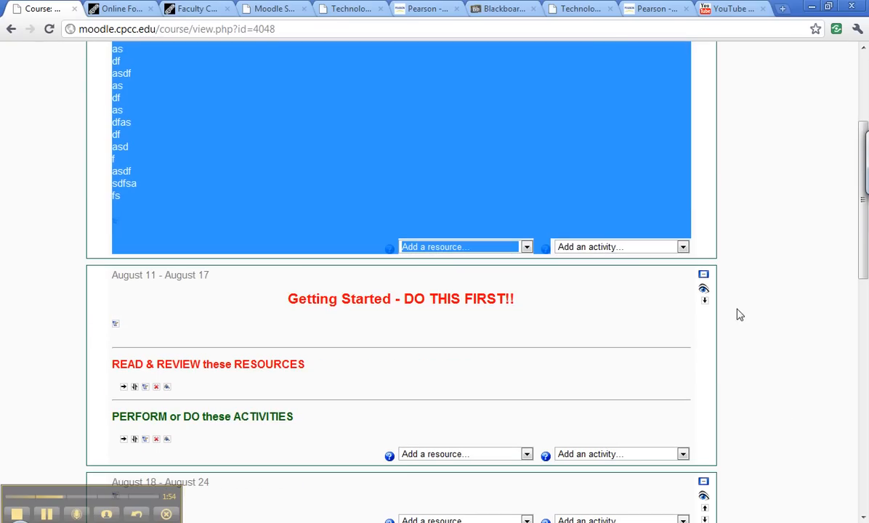
pyautogui.click(703, 281)
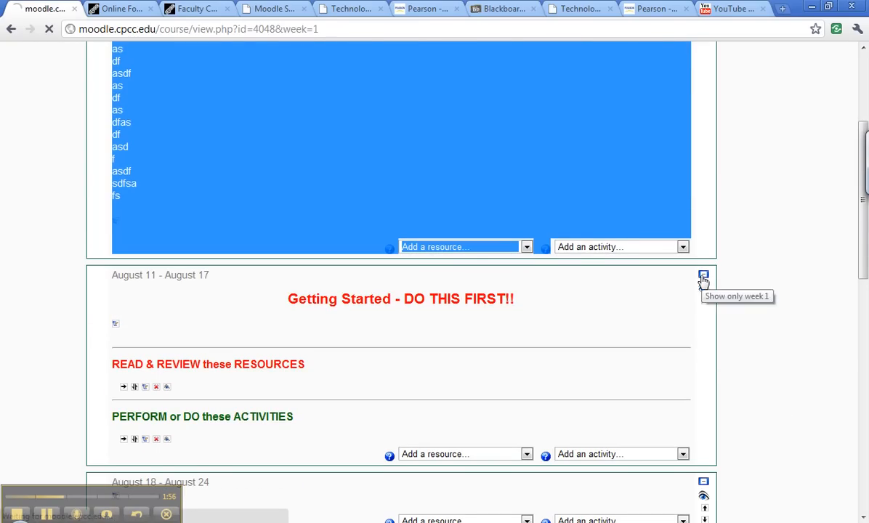
pyautogui.scroll(-3, 716, 301)
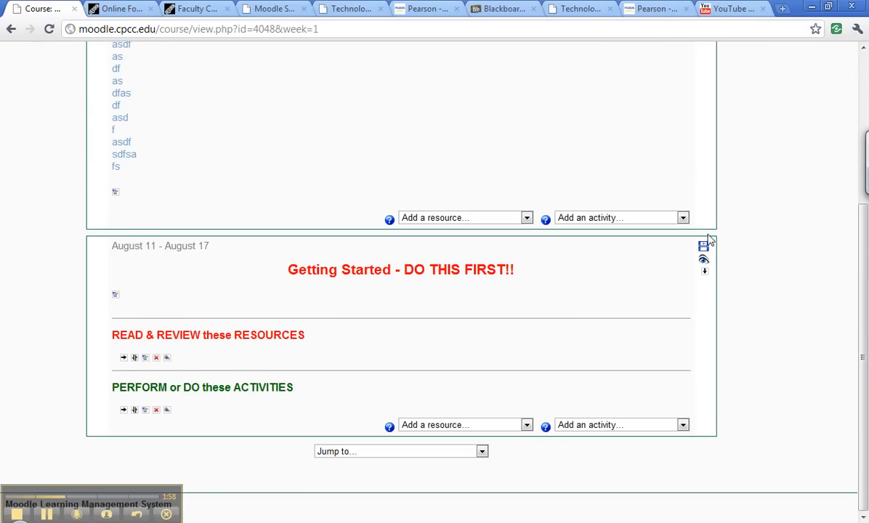
pyautogui.click(704, 248)
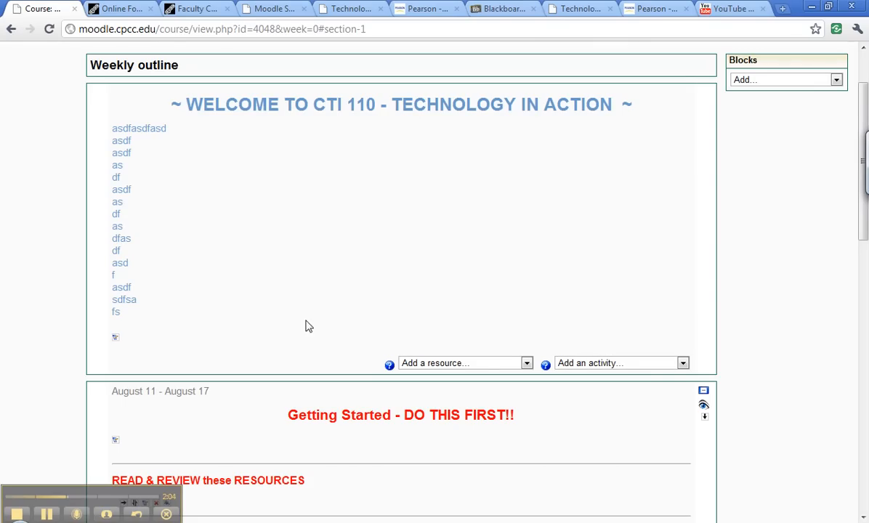
# Delete the placeholder lines below the welcome heading in the week 0 summary and save the changes.
pyautogui.click(115, 340)
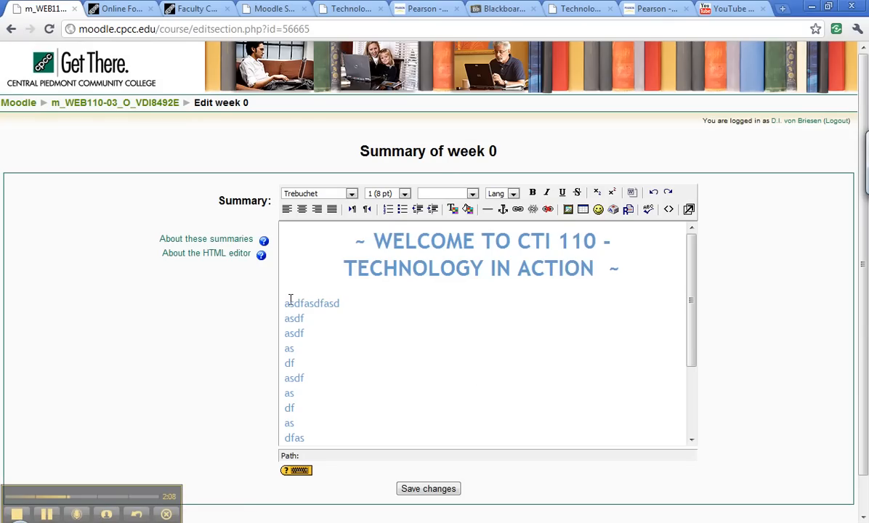
pyautogui.moveTo(285, 301); pyautogui.dragTo(357, 488)
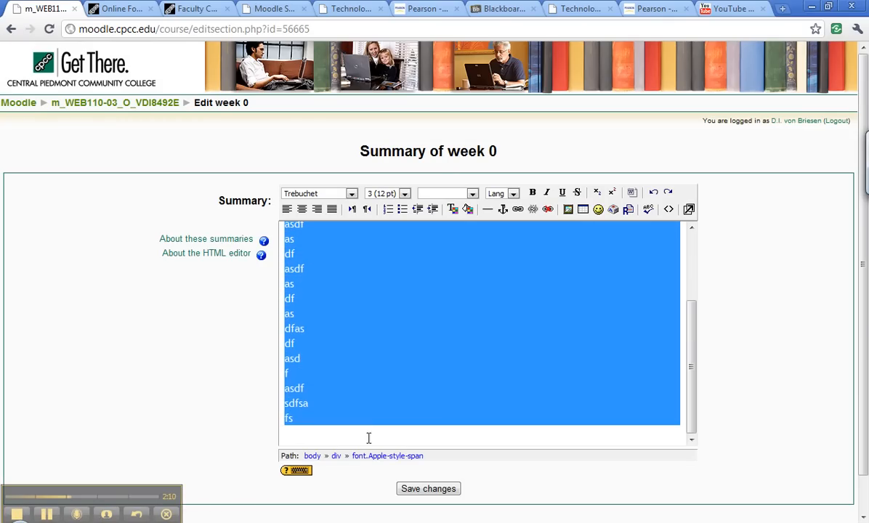
pyautogui.hotkey('ctrl', 'v')
pyautogui.press('BackSpace')
pyautogui.press('BackSpace')
pyautogui.scroll(-1, 413, 382)
pyautogui.click(434, 453)
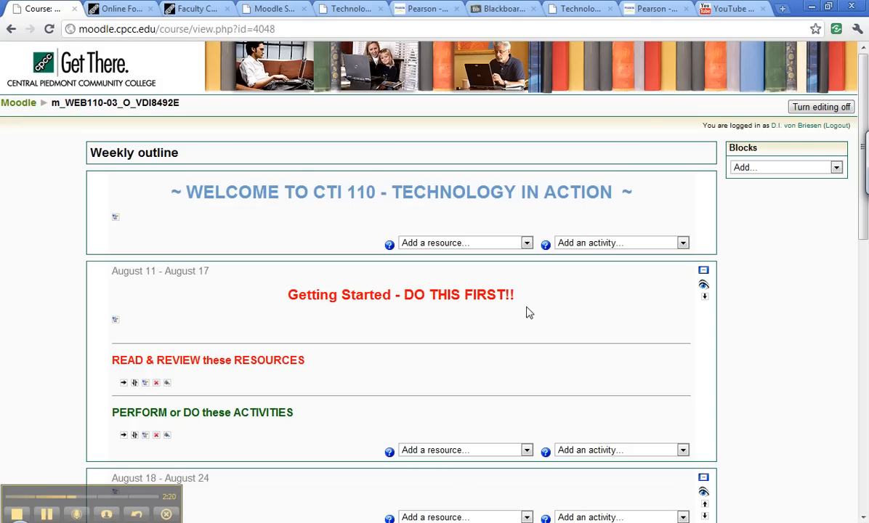
# View the Technology in Action companion website and the resource and activity types available for the August 11 - August 17 week.
pyautogui.click(565, 8)
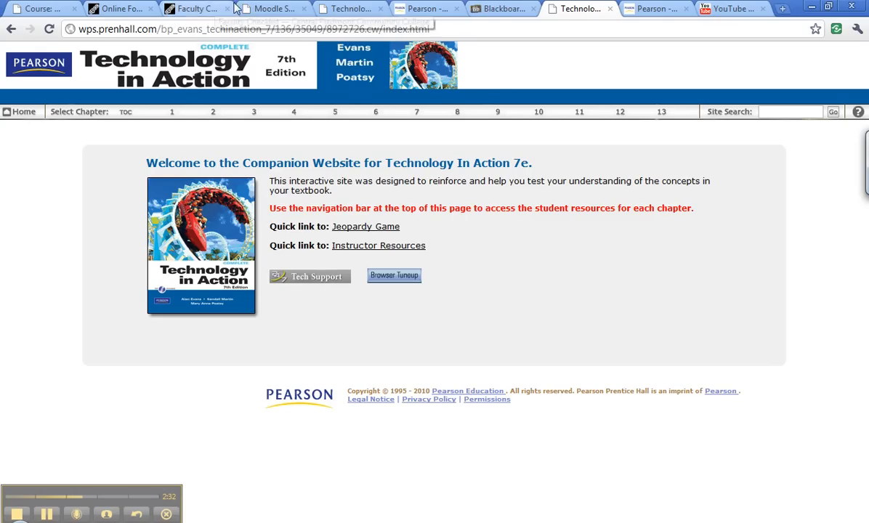
pyautogui.click(33, 8)
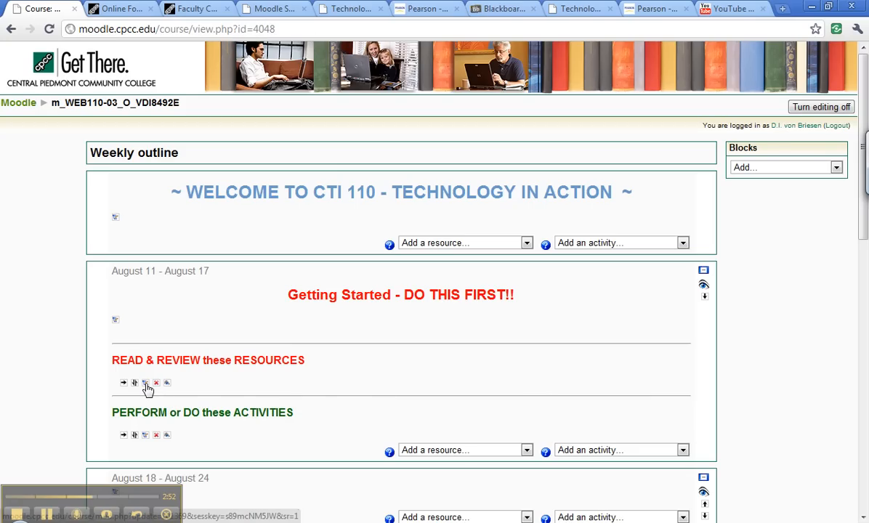
pyautogui.click(523, 450)
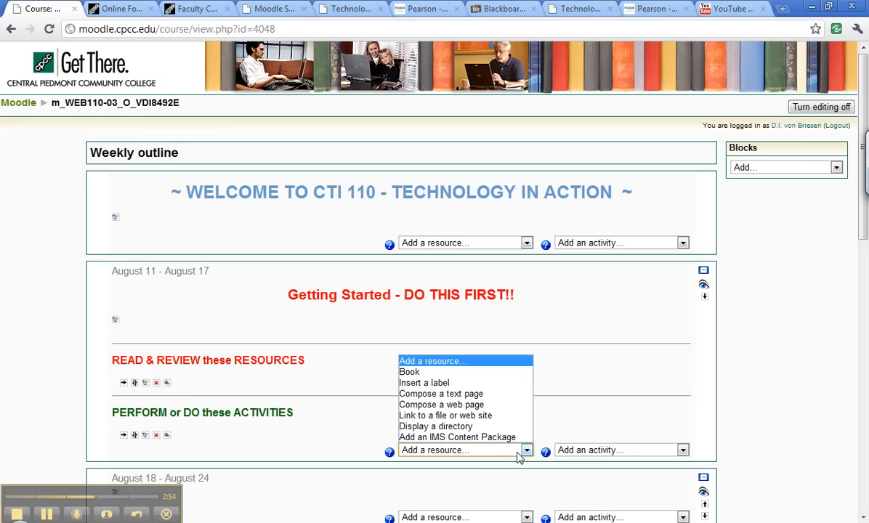
pyautogui.click(601, 451)
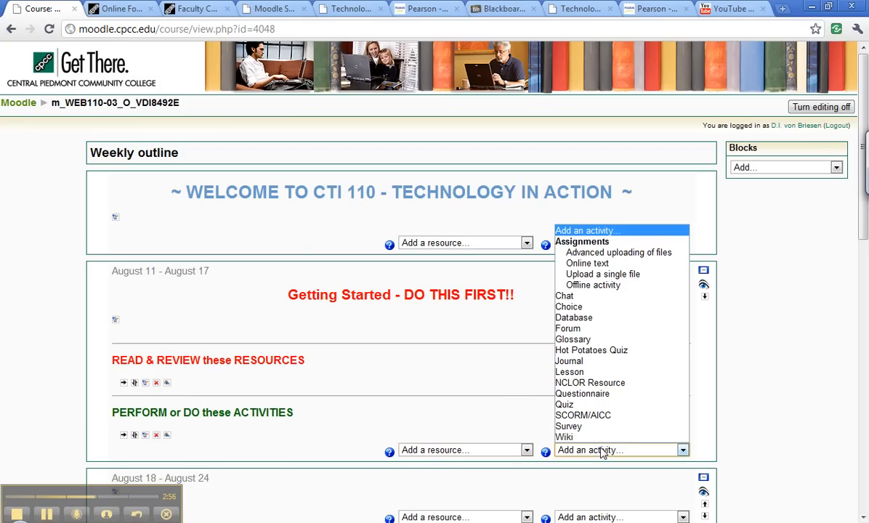
# Start a new web page resource in week 1 named "Syllabus for CTI 110" with the summary "This is the syllabus".
pyautogui.click(526, 450)
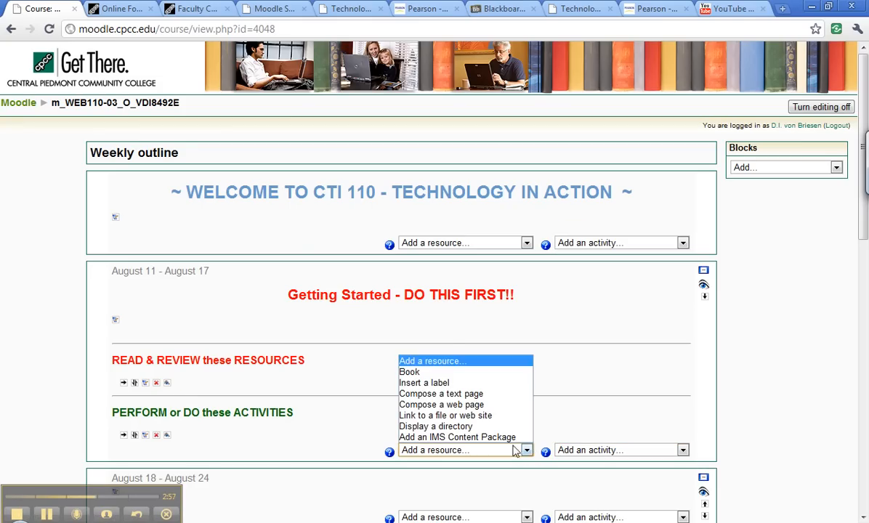
pyautogui.click(491, 404)
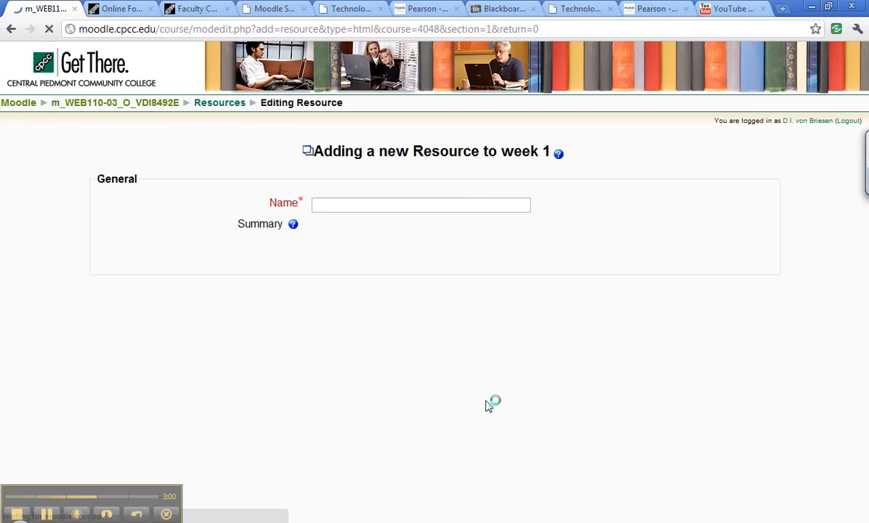
pyautogui.click(420, 204)
pyautogui.write('Syllabus for')
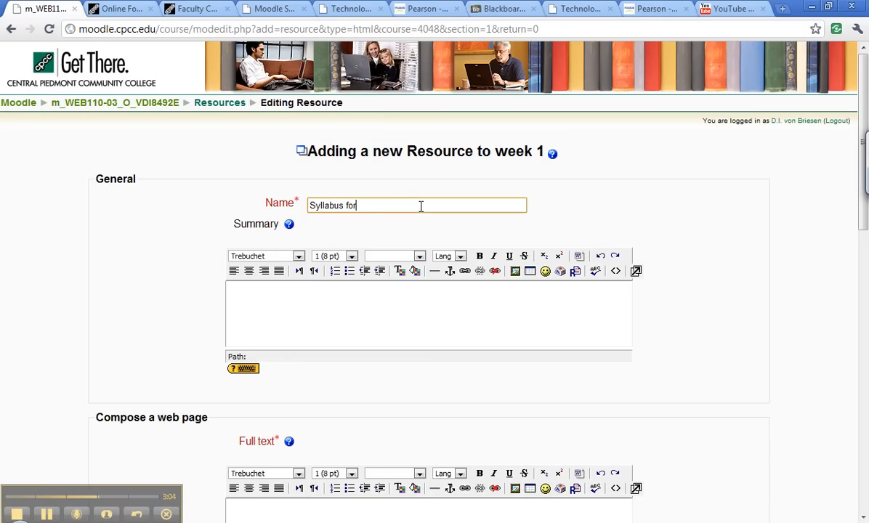
pyautogui.write(' CTI 110')
pyautogui.click(317, 318)
pyautogui.write('This is the')
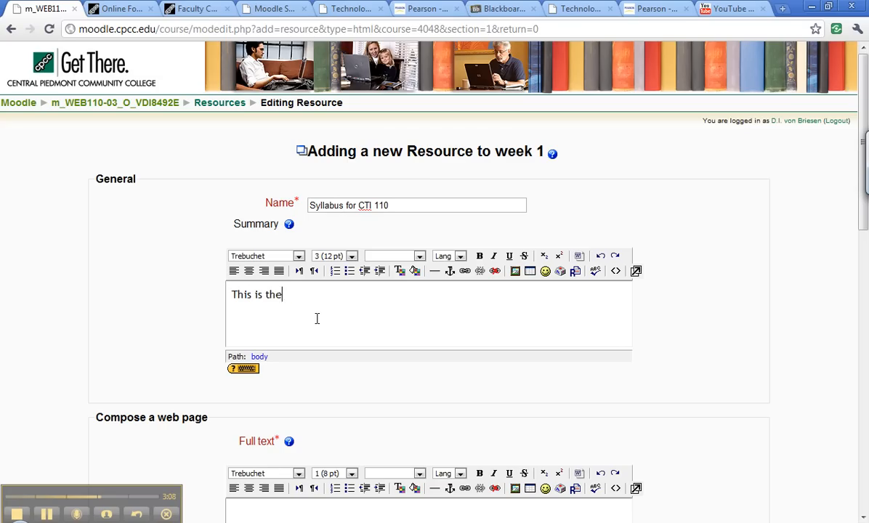
pyautogui.write(' syllabus')
# Fill the web page's full text with five lines of placeholder text, starting with "asdfkh ahfkd sdfa".
pyautogui.scroll(-4, 470, 305)
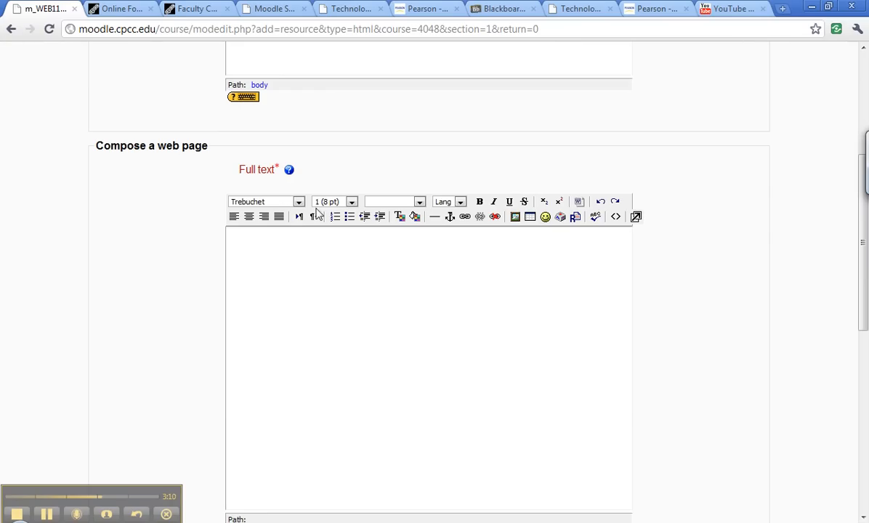
pyautogui.click(315, 274)
pyautogui.write('asdfkh ahfkd sdfa')
pyautogui.press('Return')
pyautogui.write('as kdflh l')
pyautogui.press('Return')
pyautogui.write('as  f hasf')
pyautogui.press('Return')
pyautogui.write('as dfkahf l')
pyautogui.press('Return')
pyautogui.write('a ')
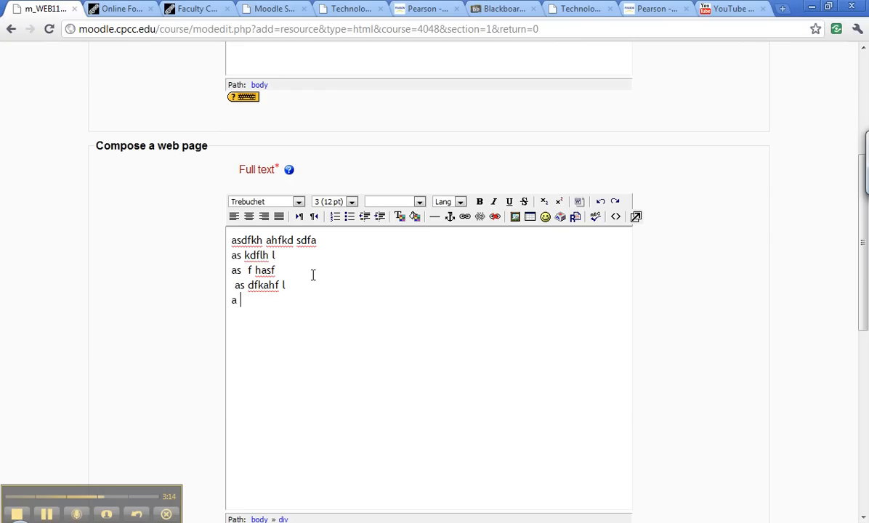
pyautogui.write('kjahs dffjlk;')
# Set the page to open in a new window without directory links, location bar, menu bar, toolbar and status bar.
pyautogui.scroll(-4, 366, 278)
pyautogui.scroll(-1, 365, 279)
pyautogui.click(374, 285)
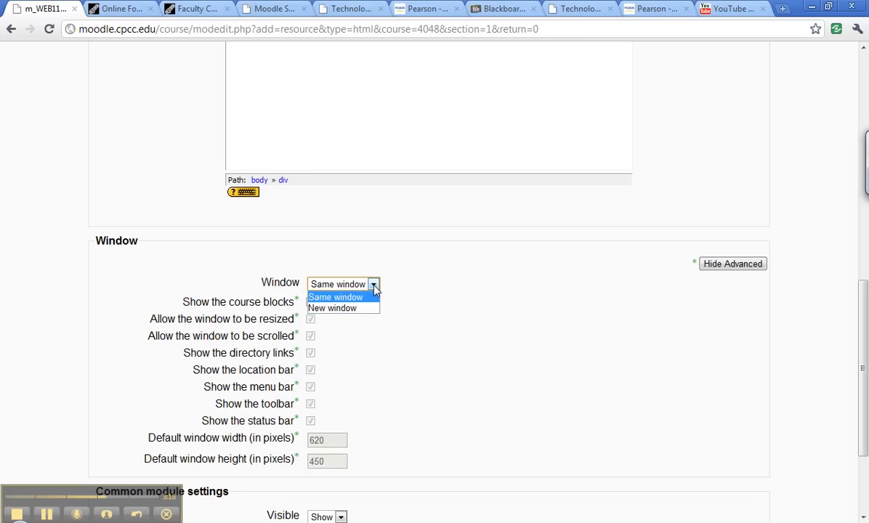
pyautogui.click(354, 308)
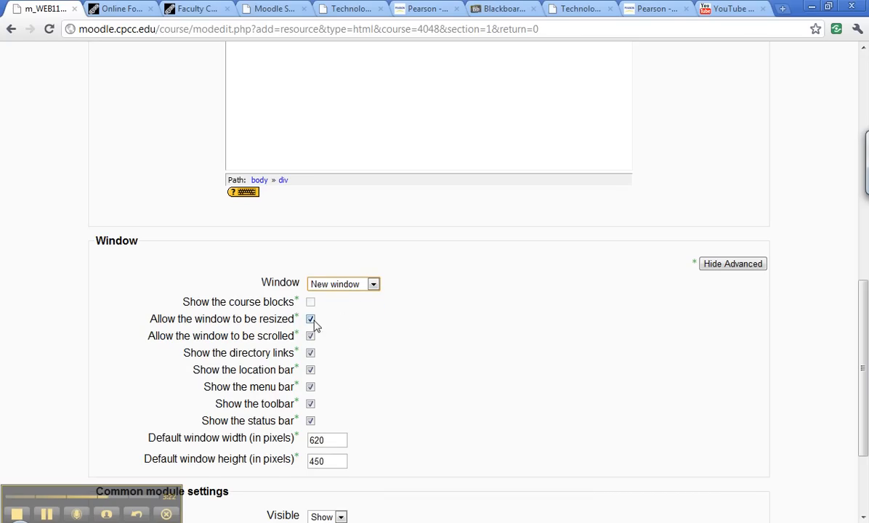
pyautogui.click(311, 354)
pyautogui.click(311, 371)
pyautogui.click(311, 404)
pyautogui.click(310, 421)
# Set the default window height to 700 and width to 800 pixels, and save and display the resource.
pyautogui.scroll(-3, 437, 413)
pyautogui.doubleClick(333, 325)
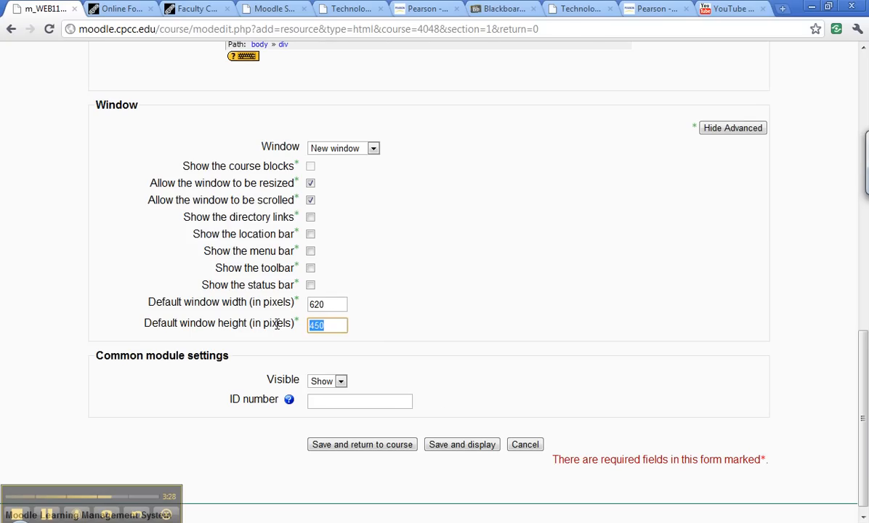
pyautogui.write('700')
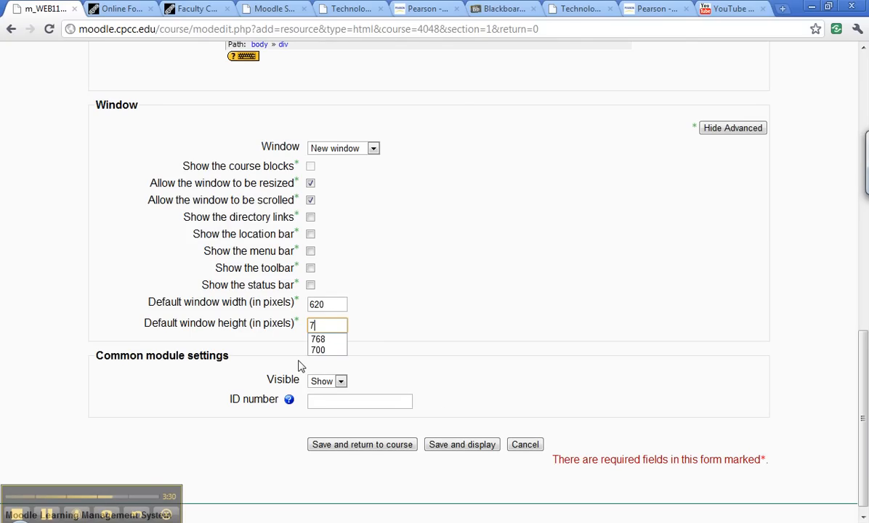
pyautogui.doubleClick(319, 304)
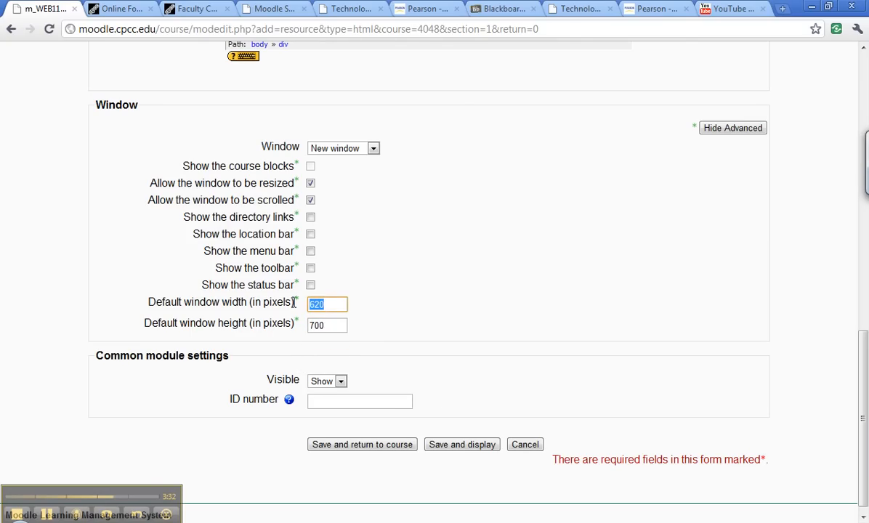
pyautogui.write('800')
pyautogui.click(427, 314)
pyautogui.click(450, 446)
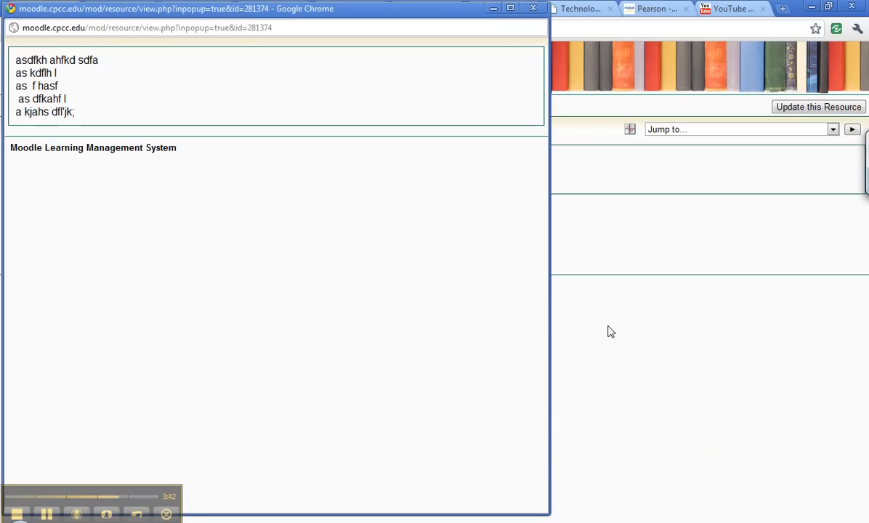
# Close the syllabus popup, return to the course outline, and move the syllabus under "READ & REVIEW these RESOURCES", indented one level.
pyautogui.click(534, 9)
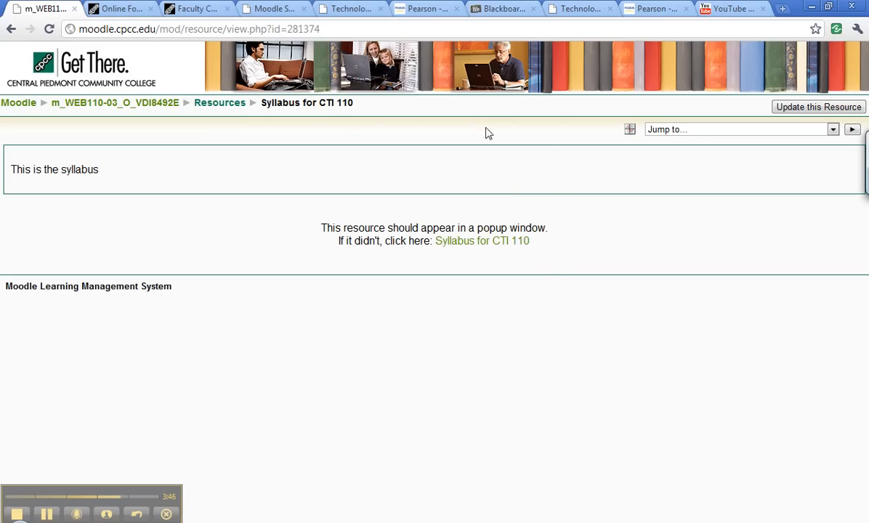
pyautogui.click(163, 104)
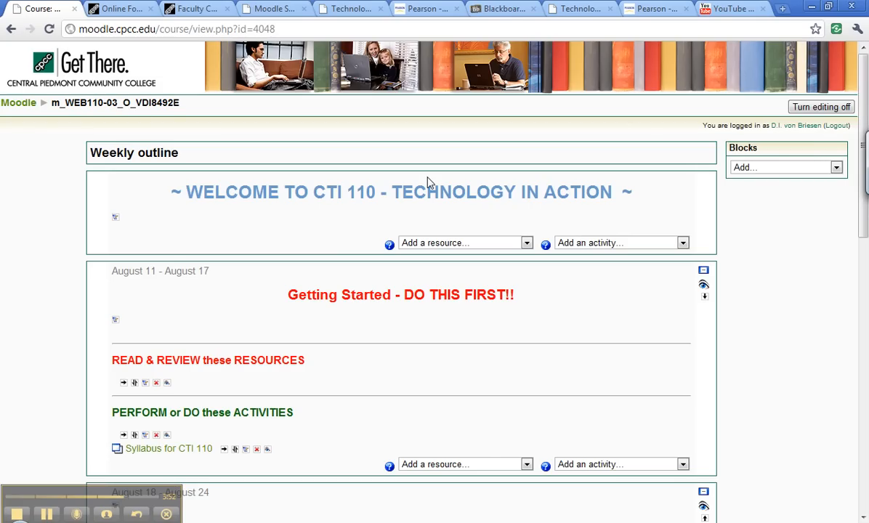
pyautogui.scroll(-4, 582, 299)
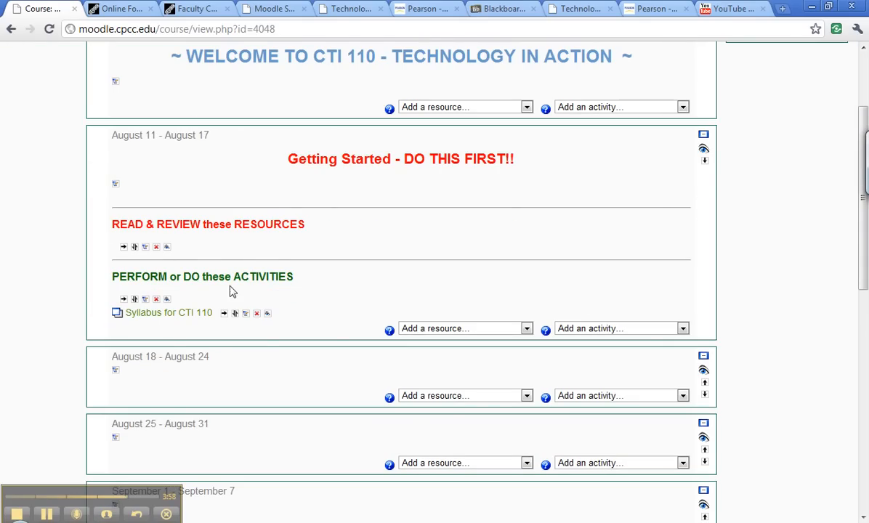
pyautogui.click(235, 313)
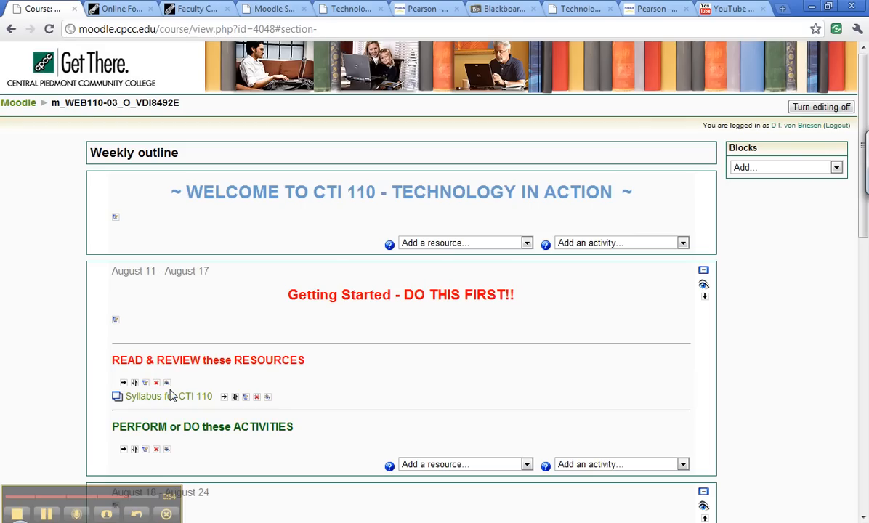
pyautogui.click(223, 397)
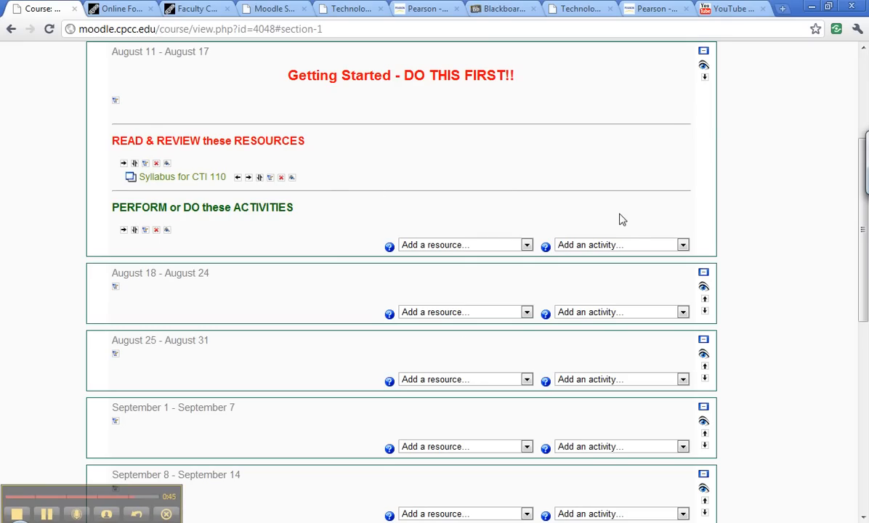
# Start a new forum activity in the August 11 - August 17 section named "Introductions - Profile & Objectives".
pyautogui.click(641, 247)
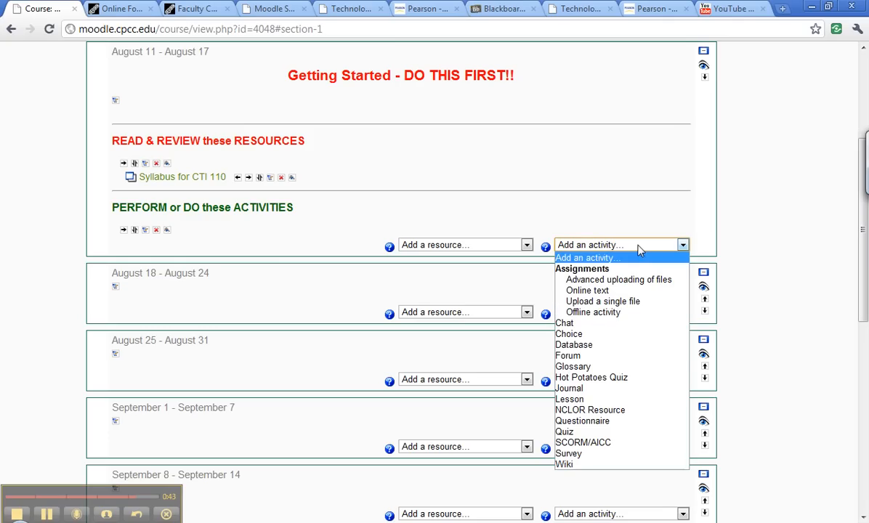
pyautogui.click(601, 355)
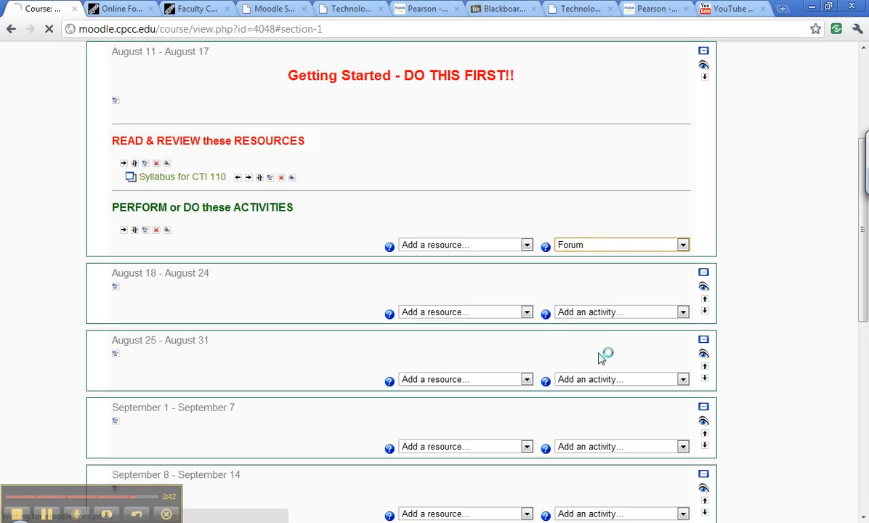
pyautogui.click(393, 203)
pyautogui.write('Intro')
pyautogui.press('Down')
pyautogui.press('Return')
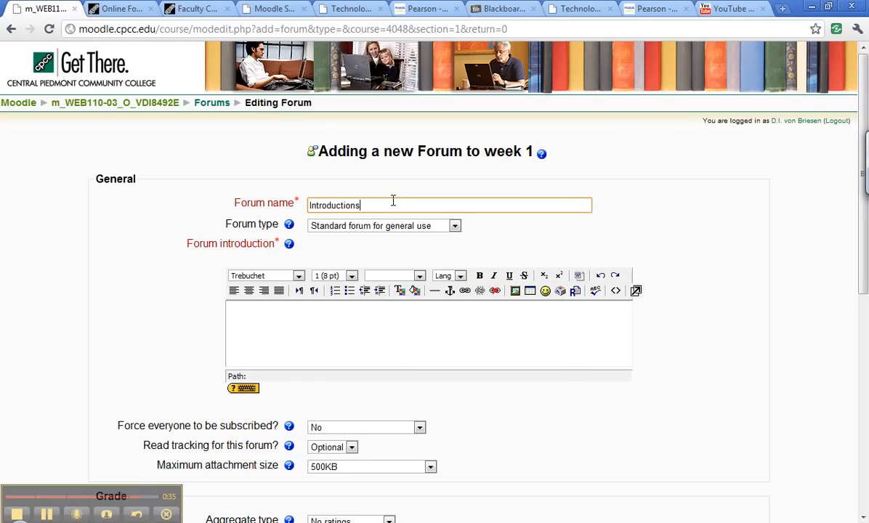
pyautogui.write('-')
pyautogui.press('Down')
pyautogui.press('Tab')
# Set the forum type to "Each person posts one discussion".
pyautogui.click(388, 228)
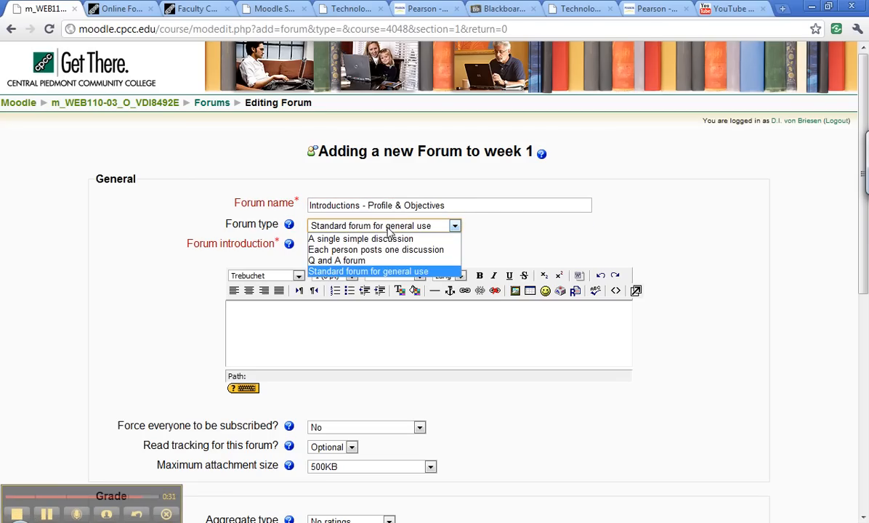
pyautogui.click(388, 228)
pyautogui.click(389, 229)
pyautogui.click(380, 250)
# Enter the forum introduction "Introduce yourself by copying the following bullets into your profile, and addressing each:".
pyautogui.click(338, 315)
pyautogui.write('Introdu')
pyautogui.write('ce you')
pyautogui.write('ourse')
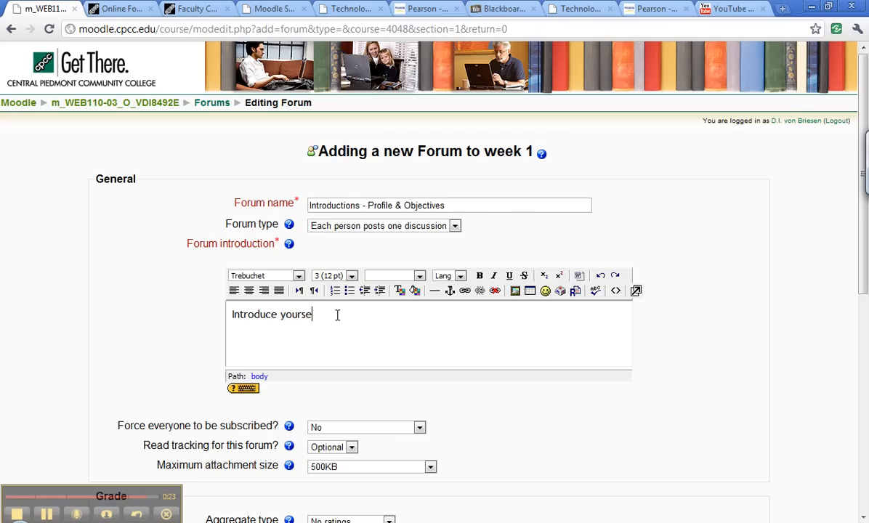
pyautogui.write('lf by copying the following bullets into your profile, and addressing each')
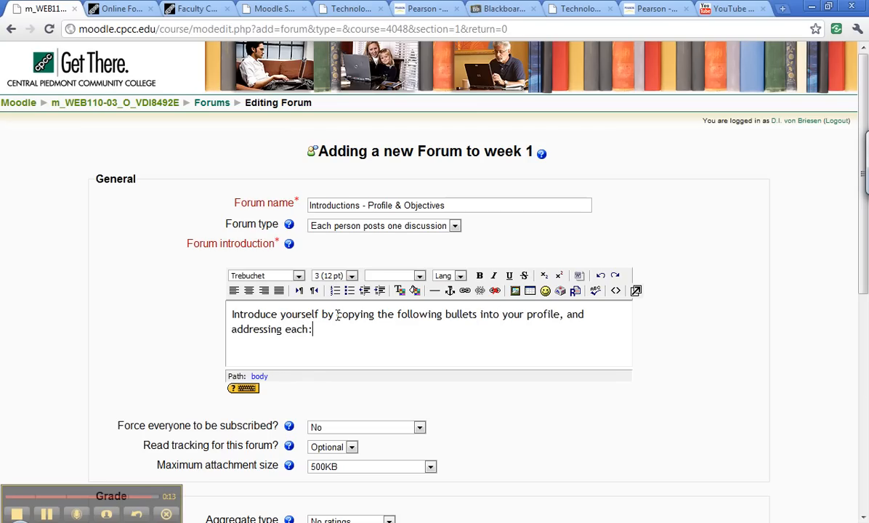
pyautogui.write(':')
# Add a bulleted list below the introduction sentence with the items "Personal background" and "Professional".
pyautogui.press('Return')
pyautogui.click(349, 291)
pyautogui.write('Person')
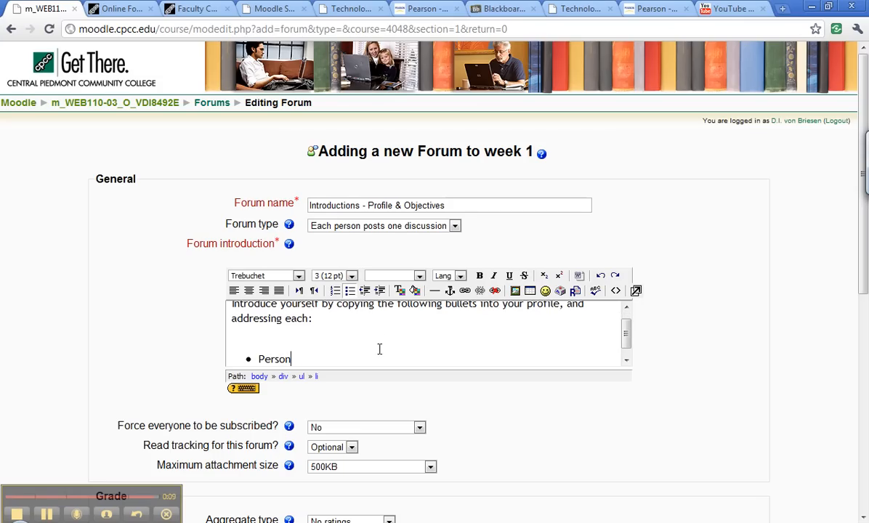
pyautogui.write('al background')
pyautogui.press('Return')
pyautogui.write('Professional')
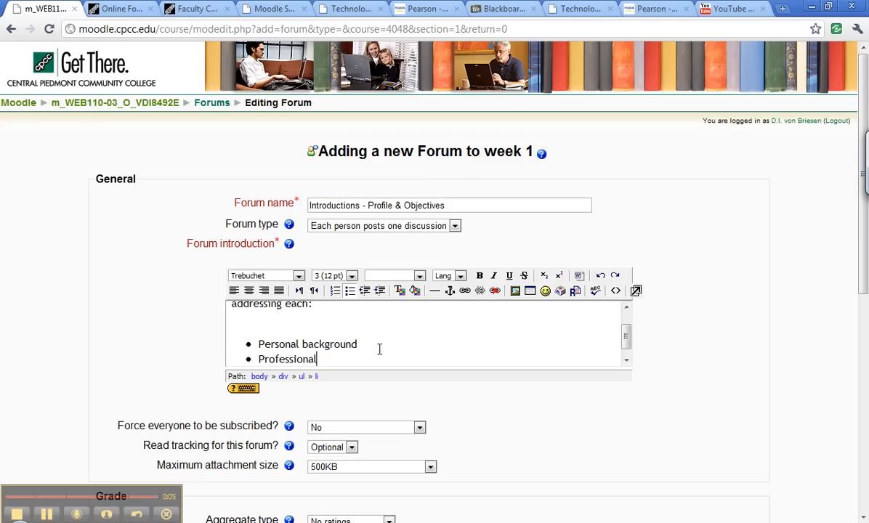